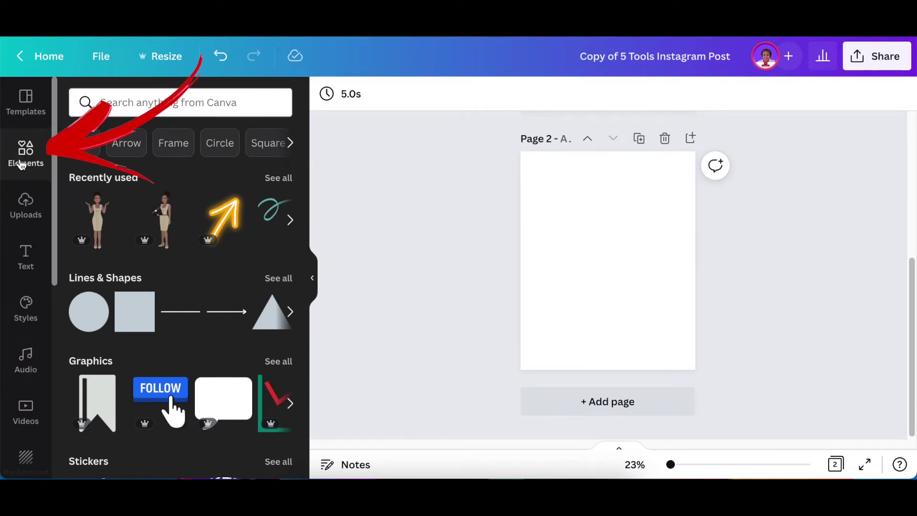
Search the elements library for 'business woman' by rerunning the recent search
left_click(120, 105)
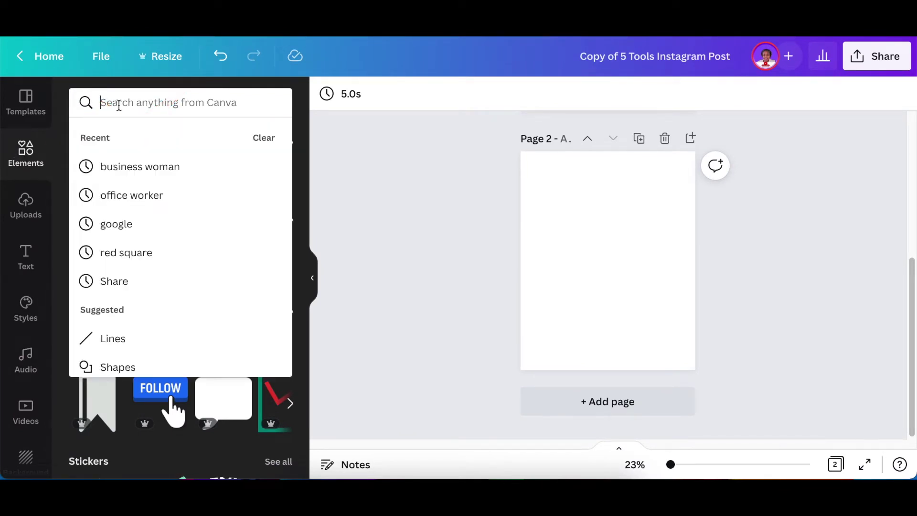
type("bu")
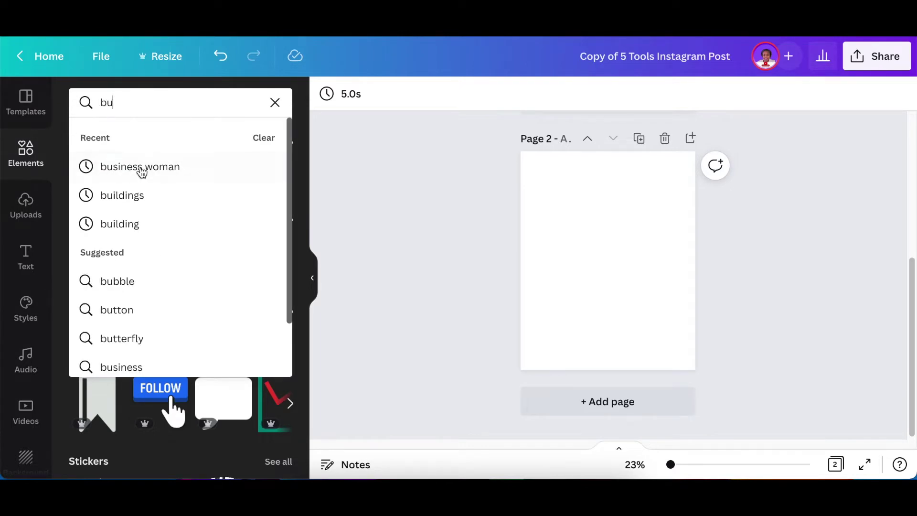
left_click(141, 168)
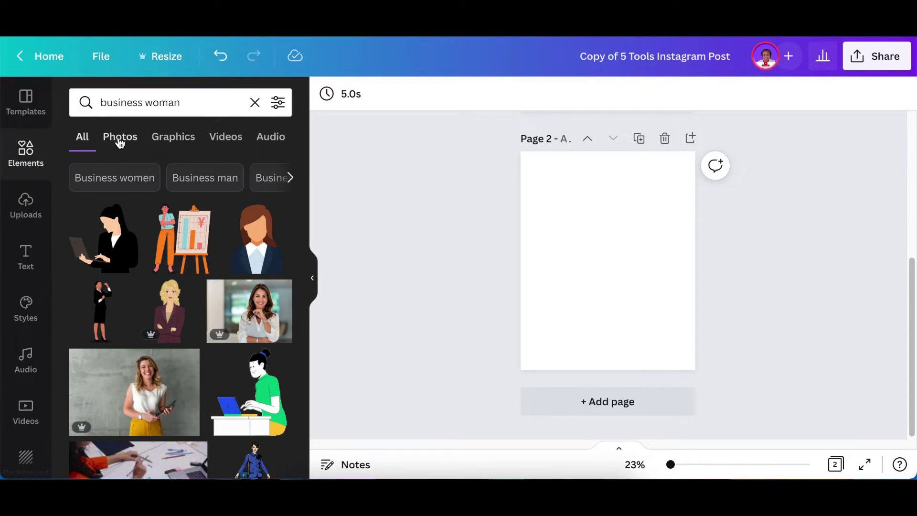
Switch the 'business woman' results to Graphics and scroll through the illustrations
left_click(176, 139)
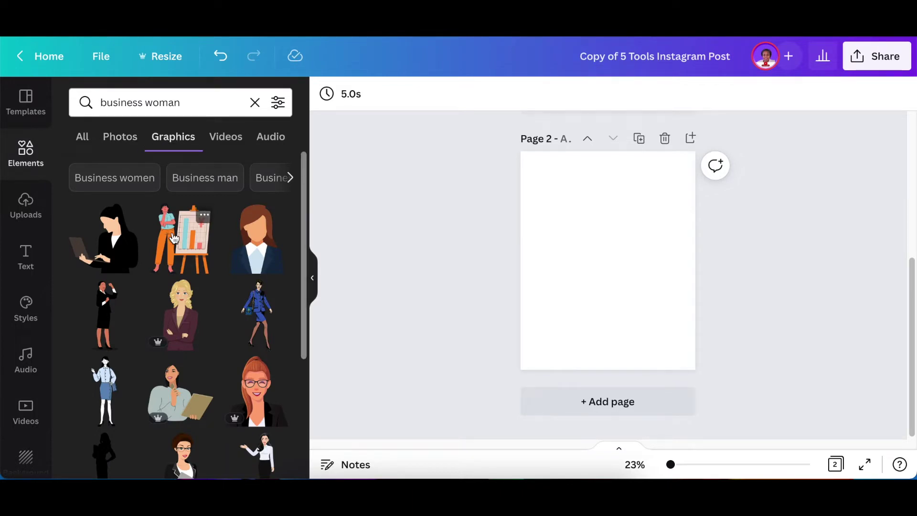
scroll(174, 243, "down", 6)
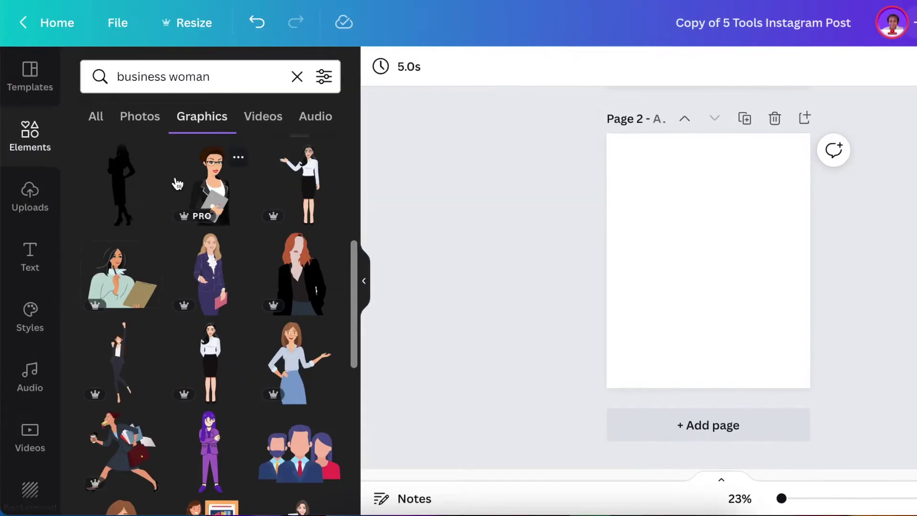
scroll(174, 188, "down", 2)
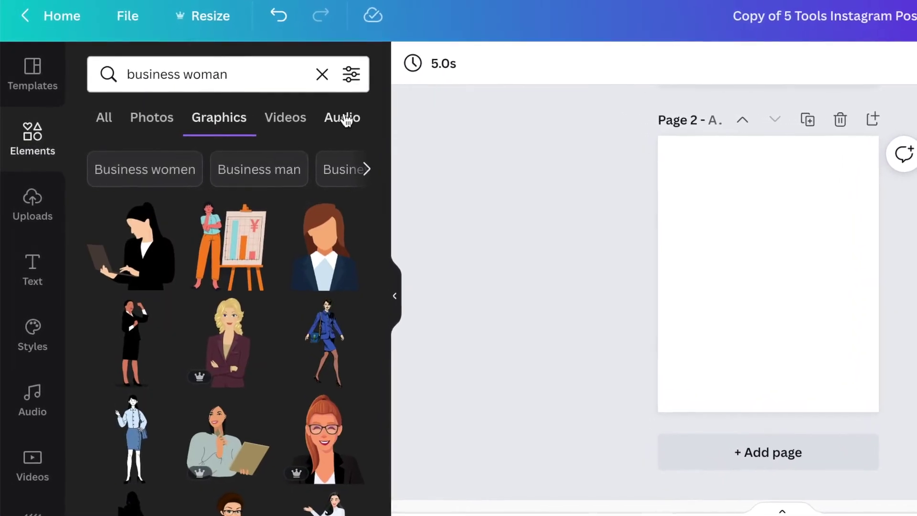
scroll(275, 260, "down", 2)
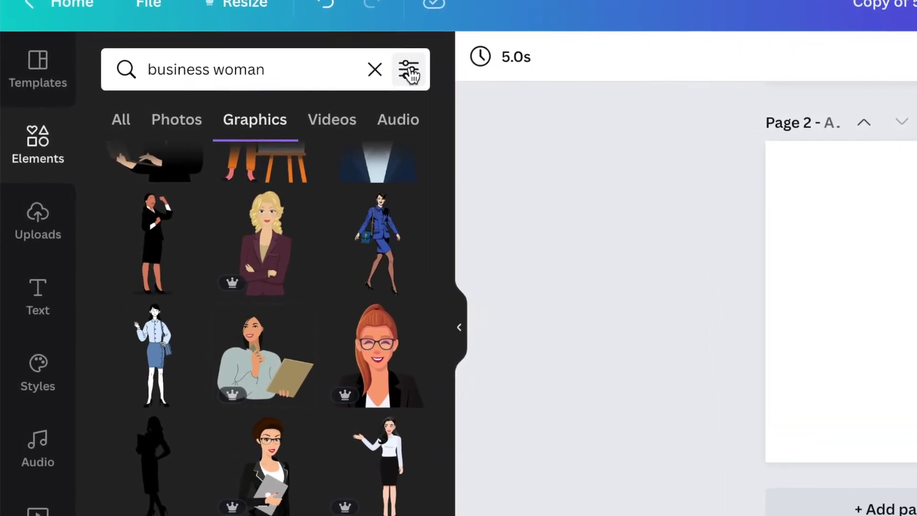
In the search filters, tick Free under Price
left_click(409, 71)
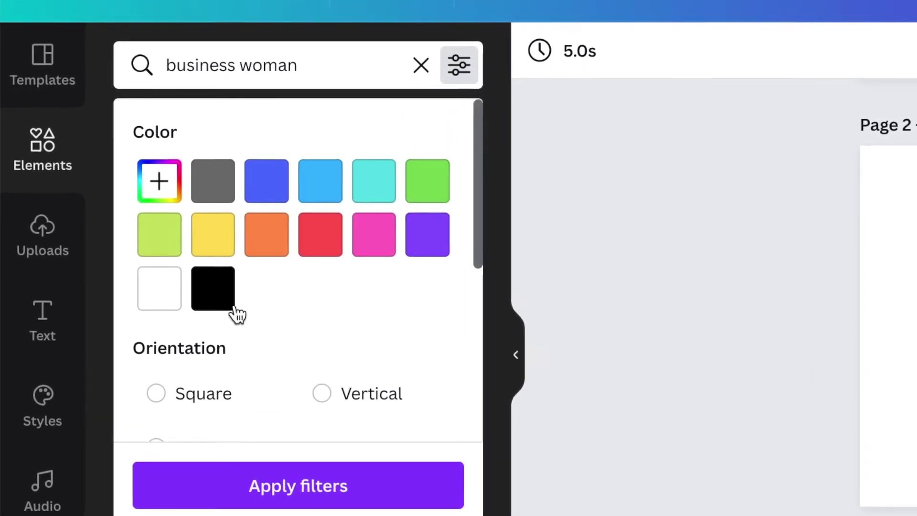
scroll(314, 288, "down", 1)
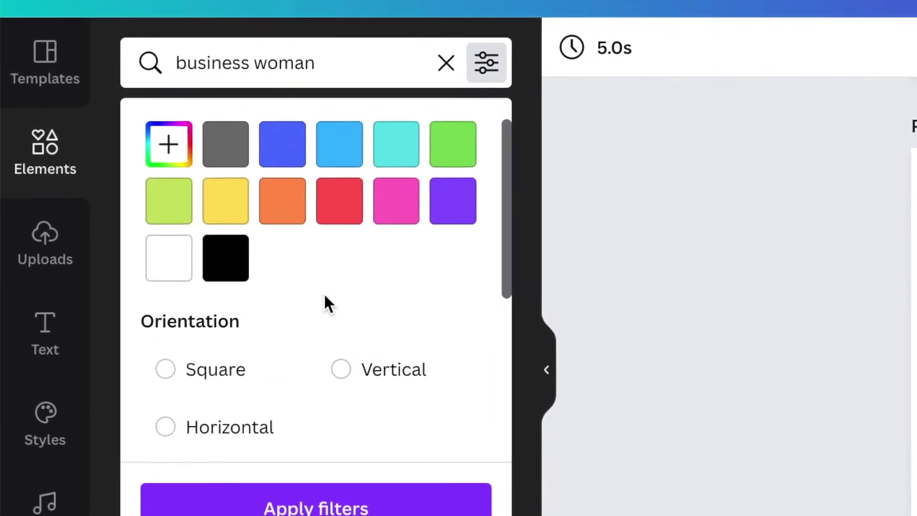
scroll(329, 298, "down", 1)
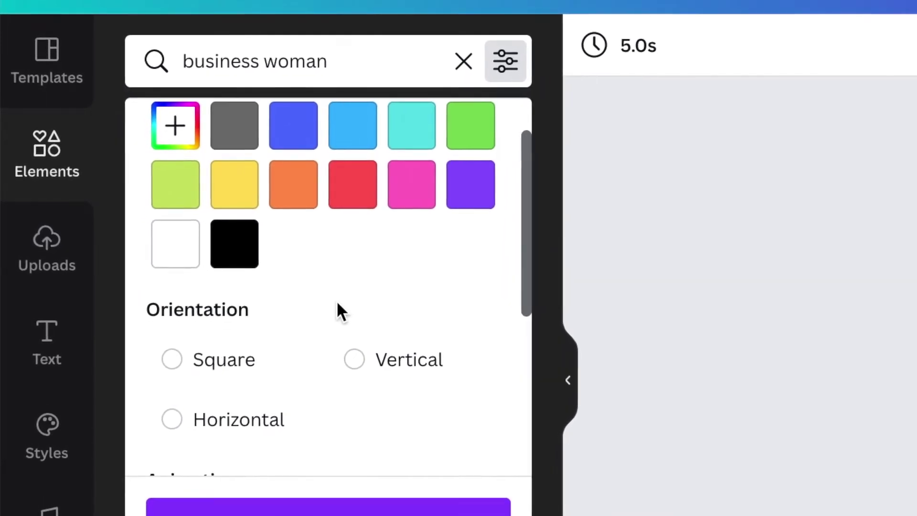
scroll(341, 304, "down", 1)
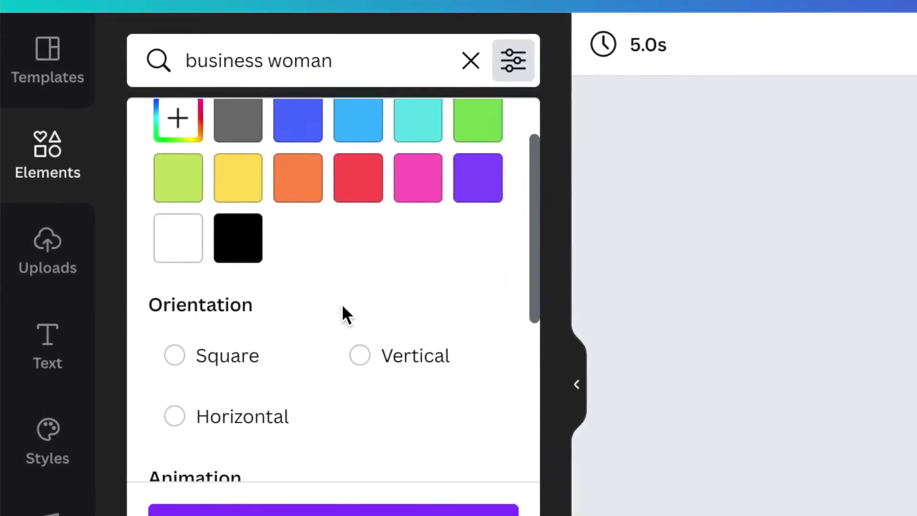
scroll(341, 302, "down", 1)
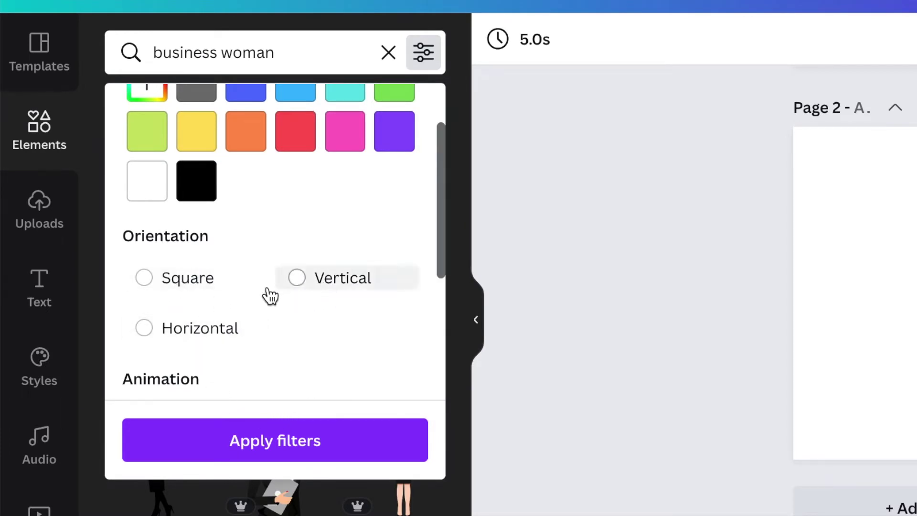
scroll(271, 344, "down", 4)
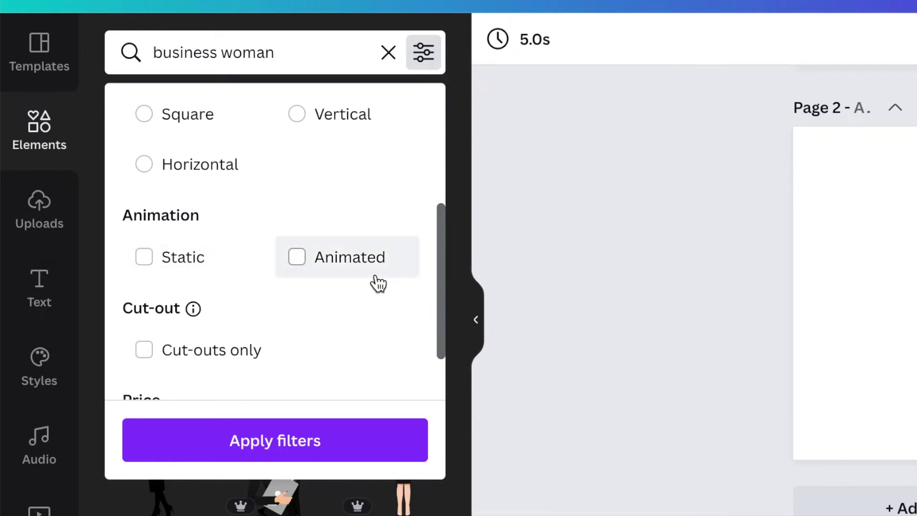
scroll(323, 307, "down", 2)
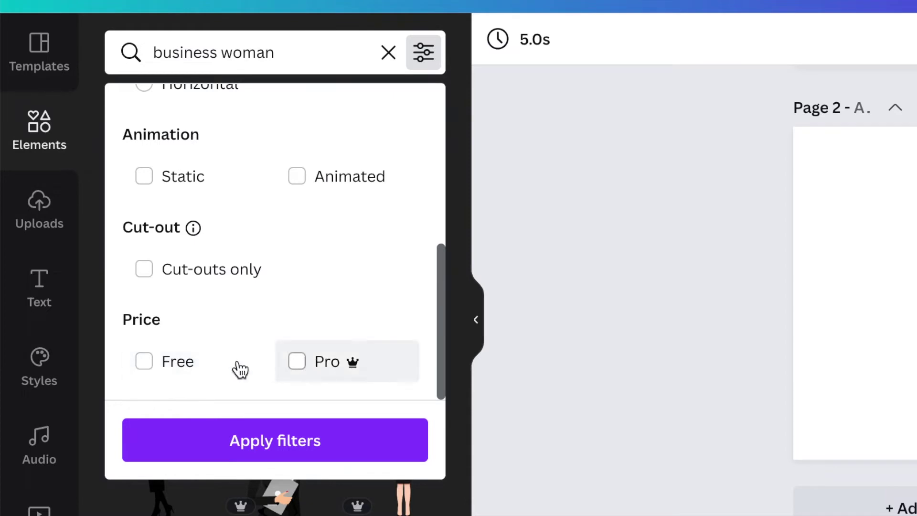
left_click(155, 364)
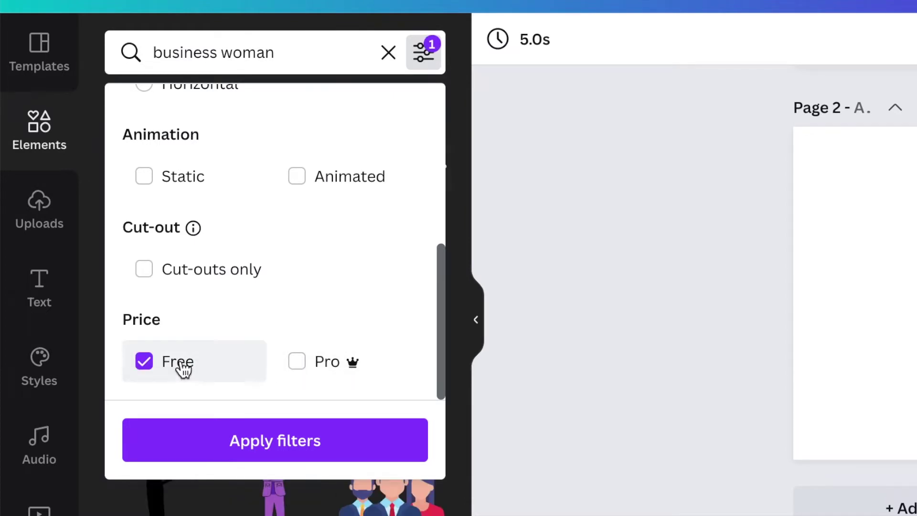
Apply the Free filter, browse the graphics, and add the woman-with-phone illustration to page 2
left_click(292, 442)
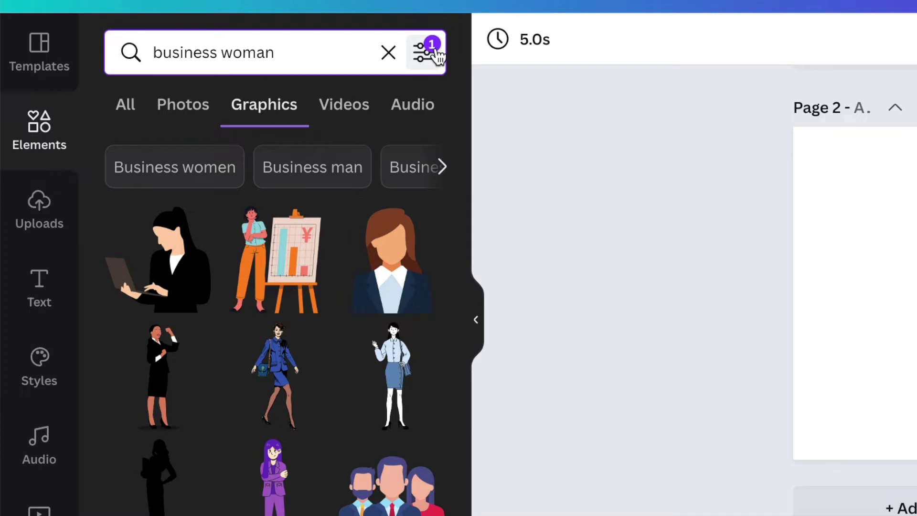
scroll(362, 225, "down", 10)
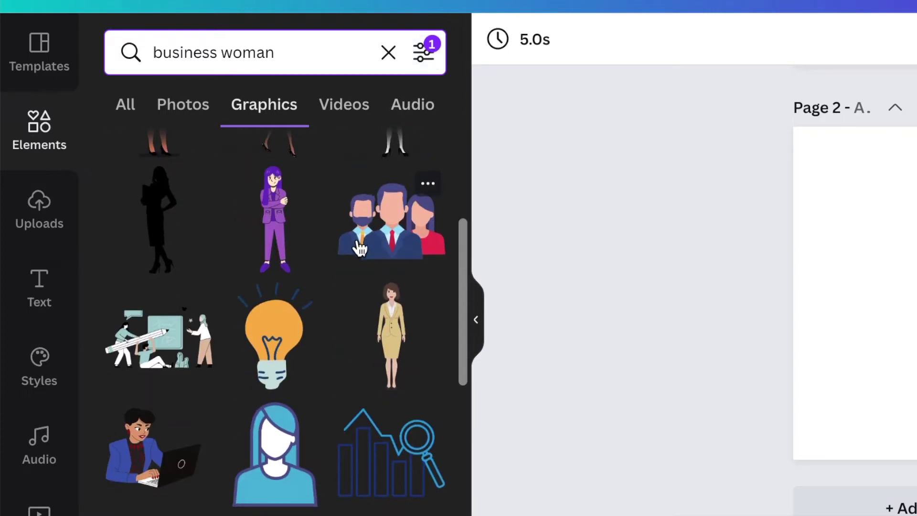
scroll(359, 253, "down", 3)
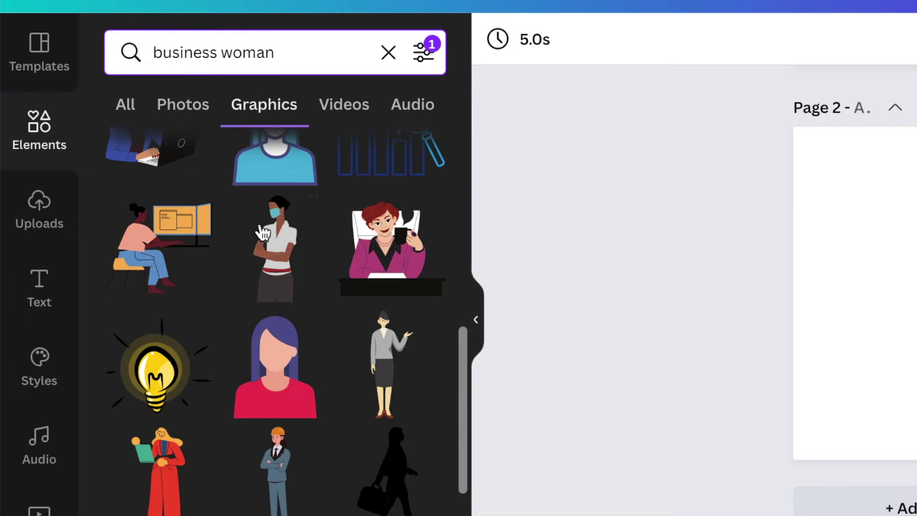
scroll(268, 261, "down", 2)
scroll(270, 268, "down", 5)
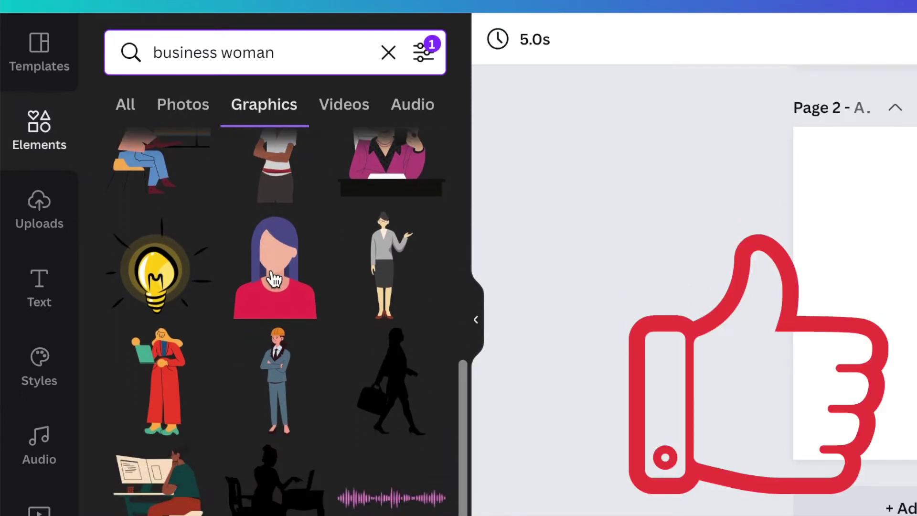
scroll(282, 343, "down", 2)
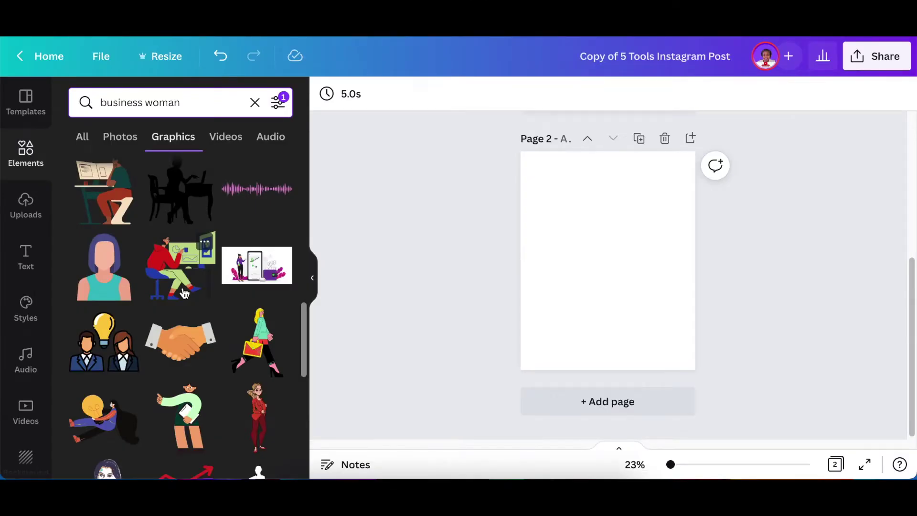
scroll(184, 293, "down", 1)
scroll(184, 292, "up", 1)
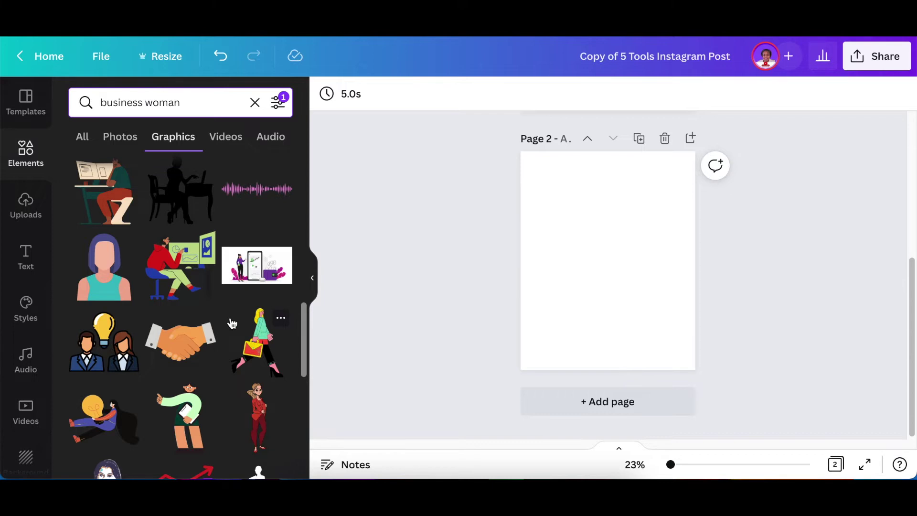
left_click(252, 273)
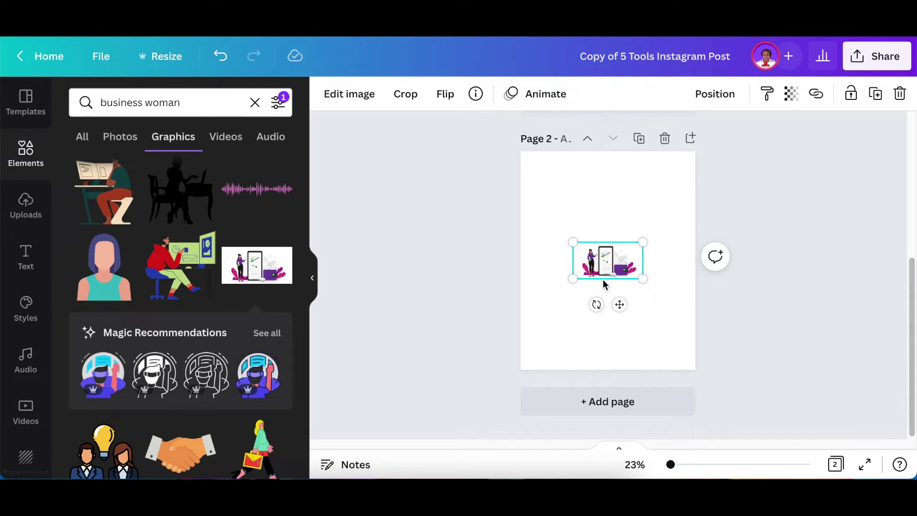
Enlarge the woman-with-phone illustration by its corner and centre it on page 2
left_click_drag(573, 279, 504, 353)
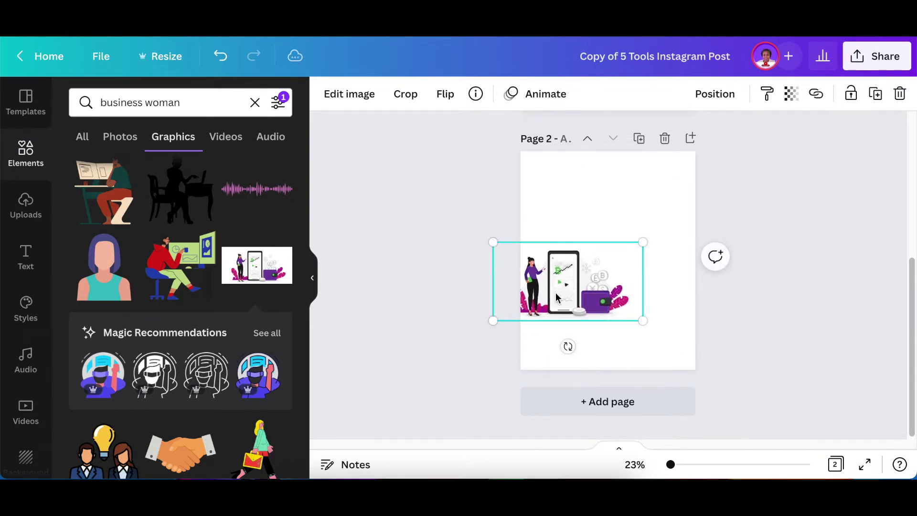
left_click_drag(556, 293, 605, 266)
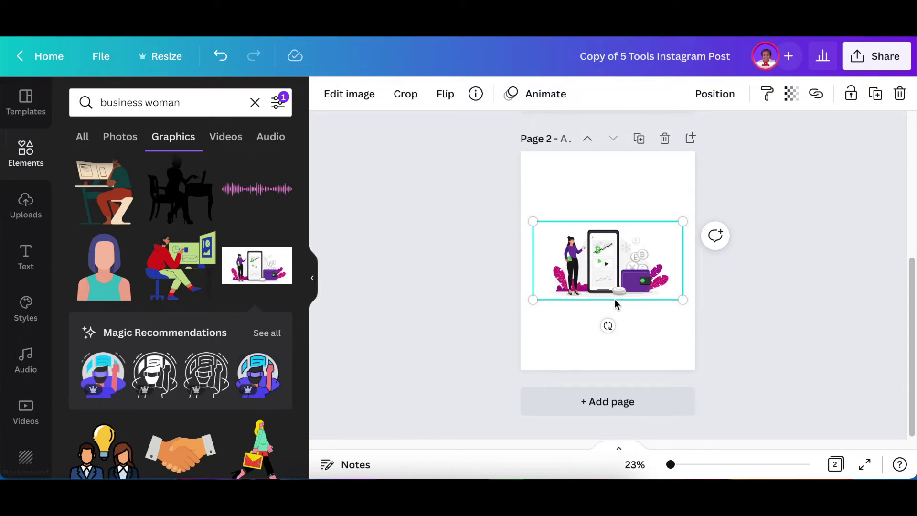
left_click(268, 334)
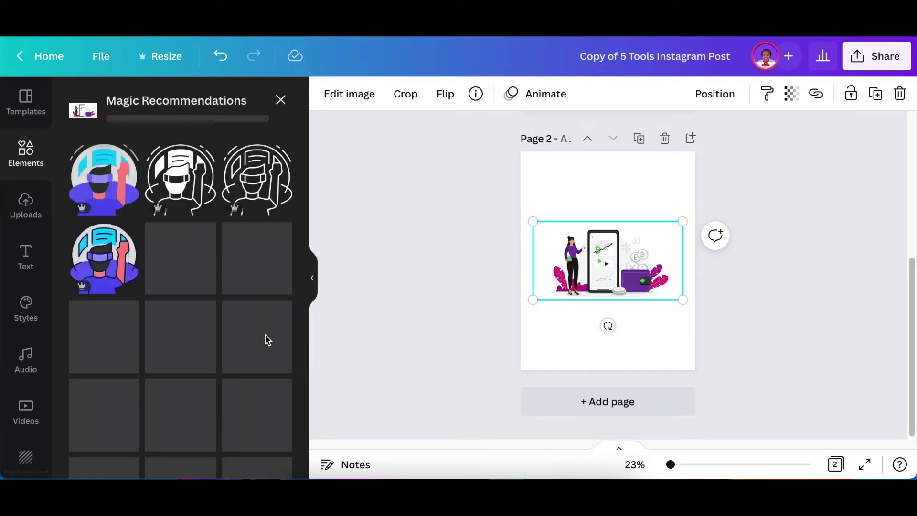
scroll(223, 267, "down", 4)
scroll(223, 284, "down", 6)
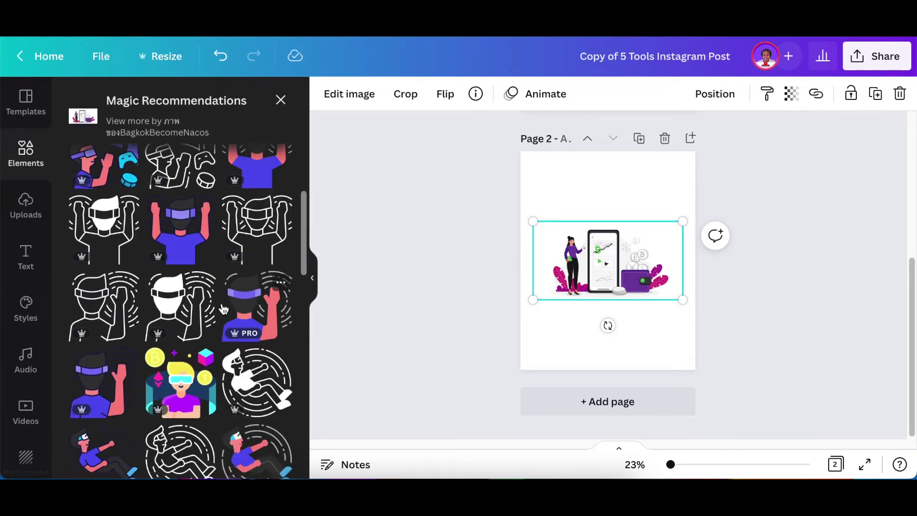
scroll(221, 316, "down", 3)
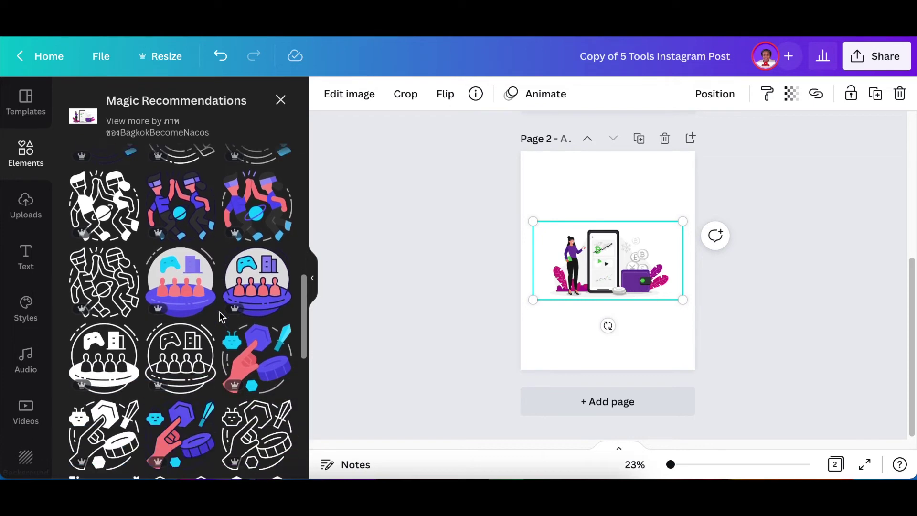
scroll(221, 316, "down", 2)
scroll(222, 316, "down", 5)
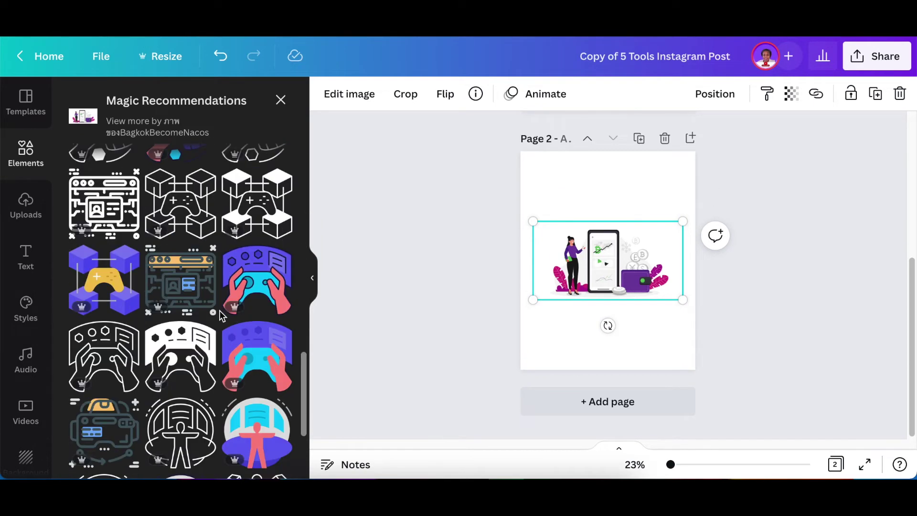
scroll(201, 301, "down", 6)
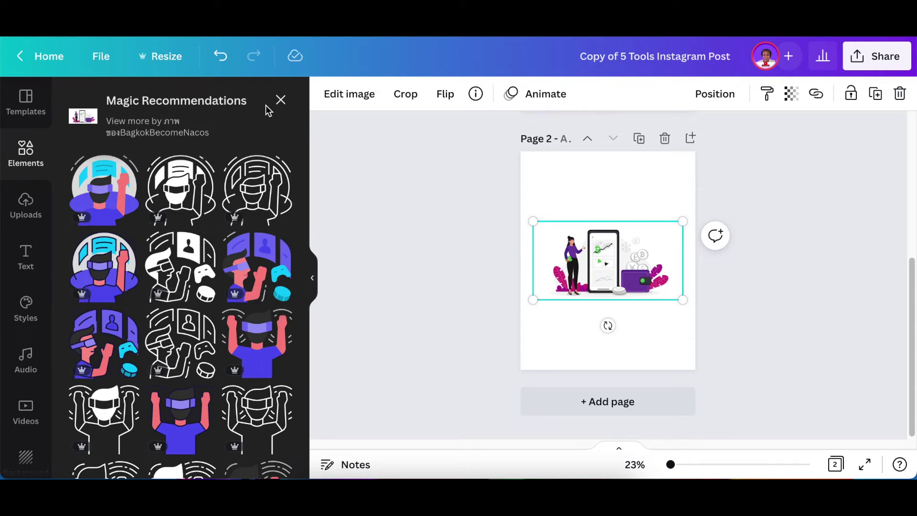
Close Magic Recommendations, then deselect and reselect the illustration on page 2
left_click(281, 102)
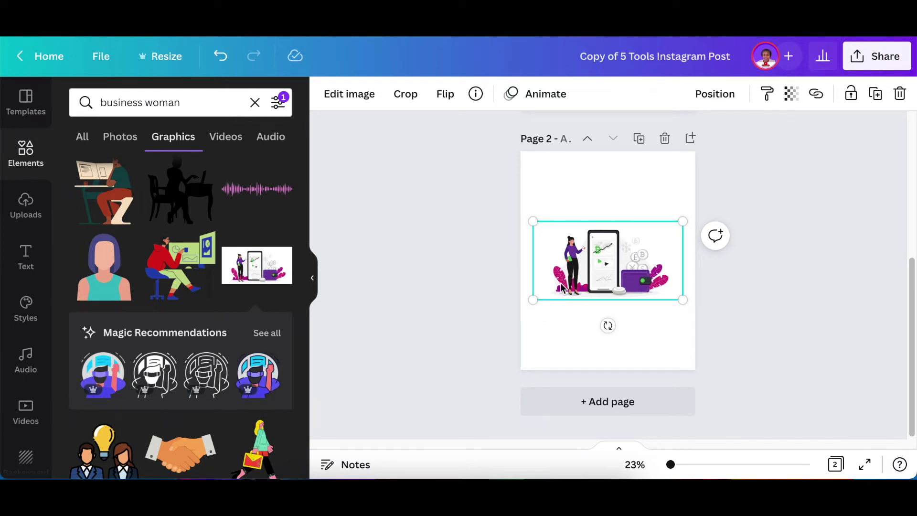
left_click(497, 282)
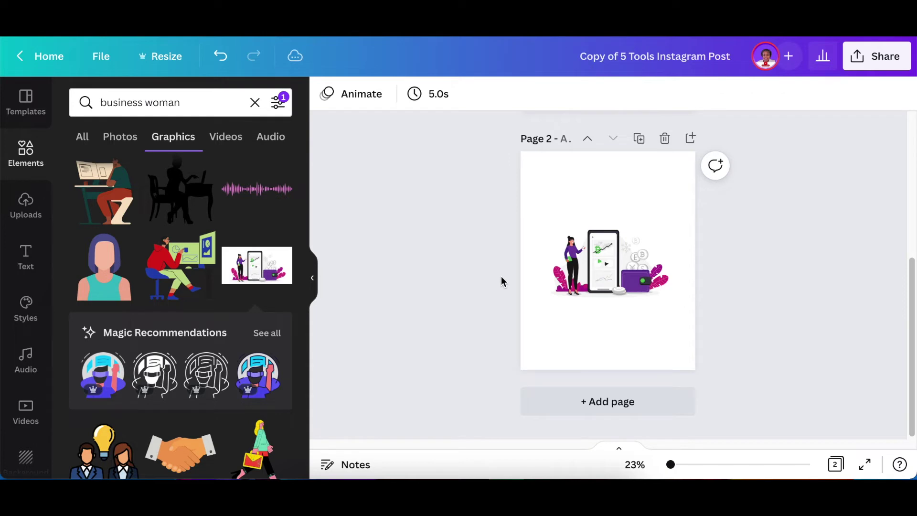
left_click(597, 279)
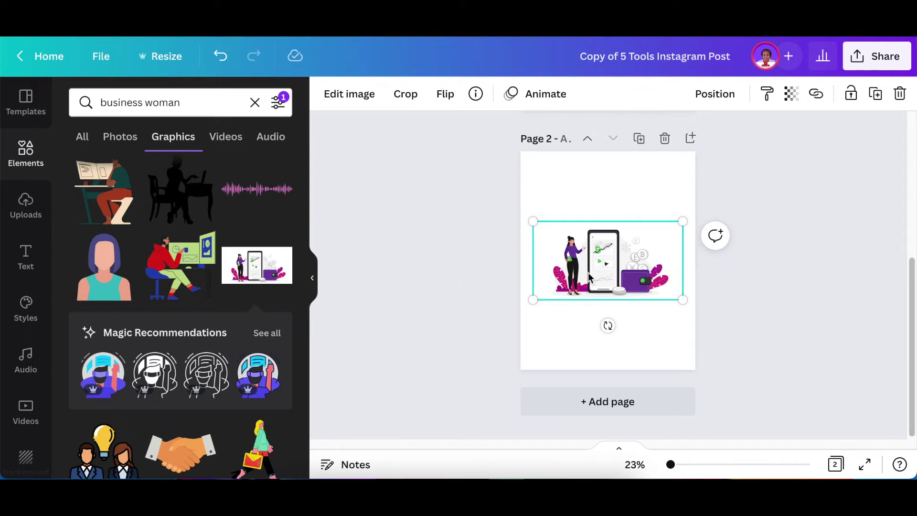
Open the Starred collection from the sidebar, then show the illustration's info card
left_click(444, 252)
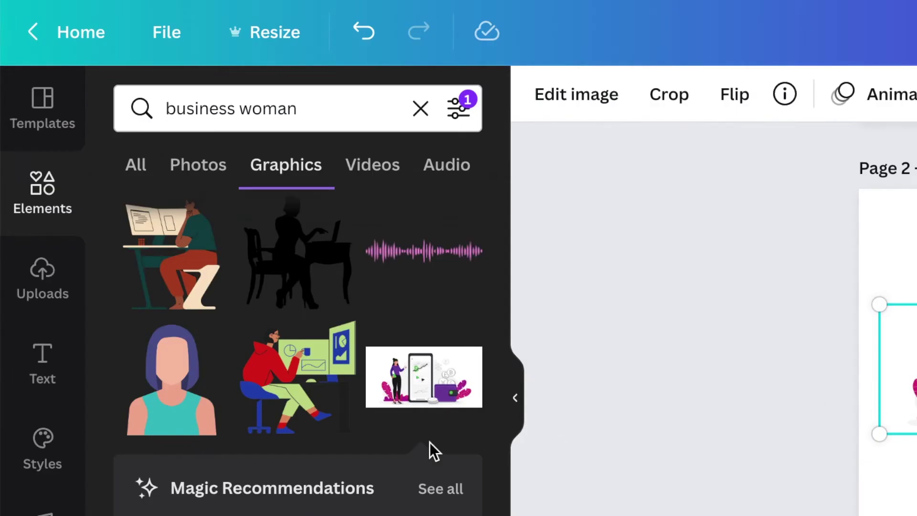
scroll(29, 347, "down", 3)
scroll(46, 511, "down", 5)
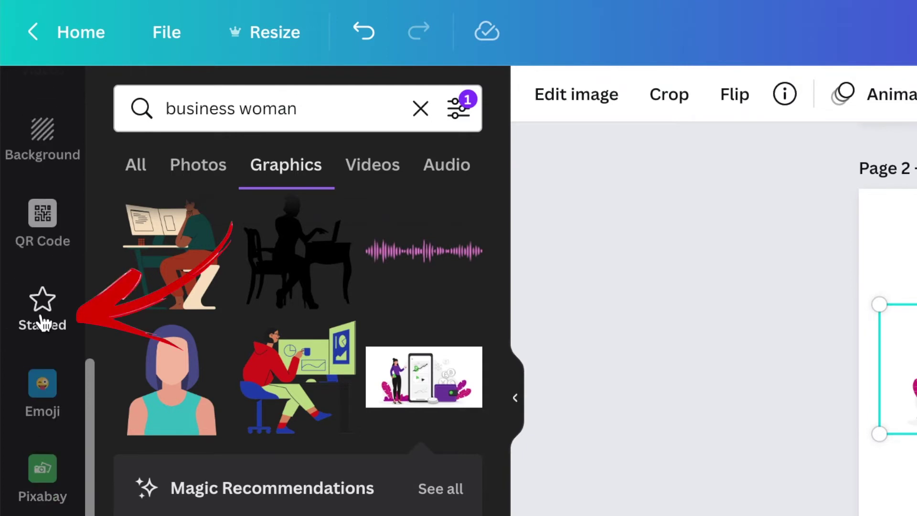
left_click(42, 321)
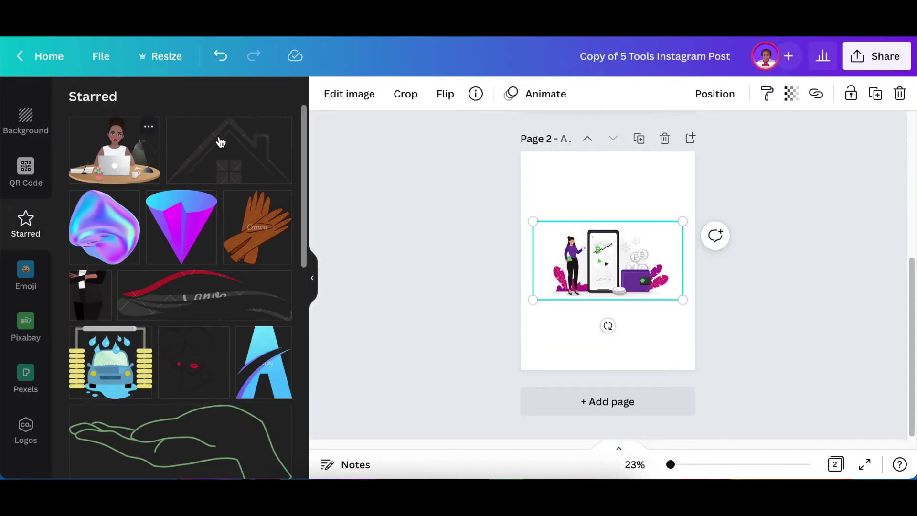
mouse_move(205, 218)
mouse_move(242, 217)
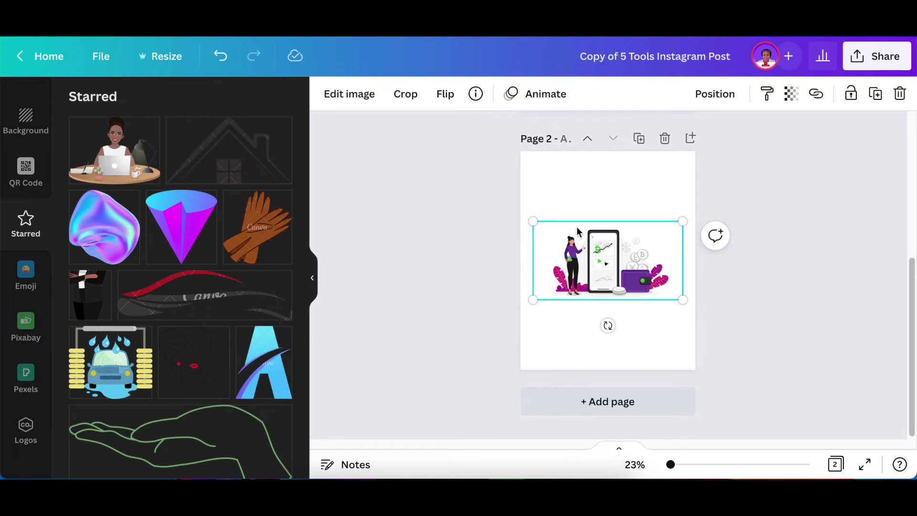
left_click(476, 95)
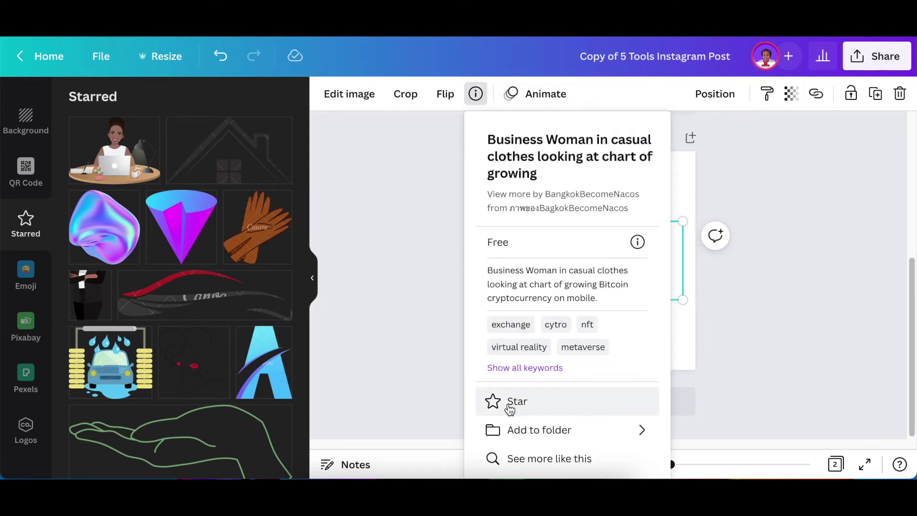
Star the woman-and-phone illustration and reopen its info card
left_click(518, 404)
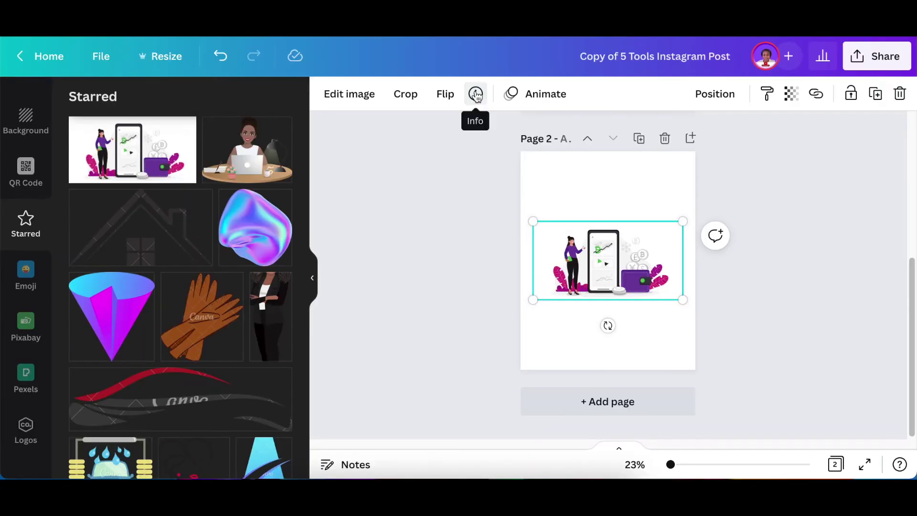
left_click(476, 95)
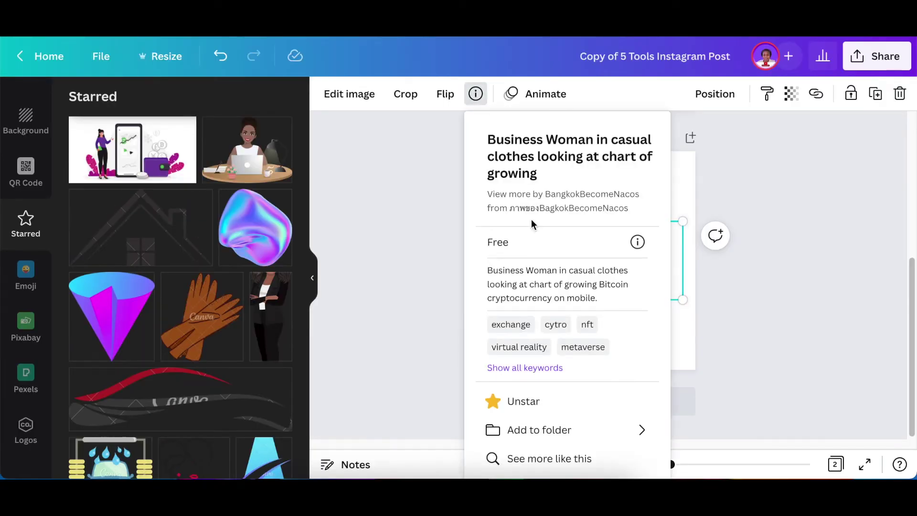
Add the illustration to the Fav Elements folder under Your projects, then deselect it
left_click(546, 438)
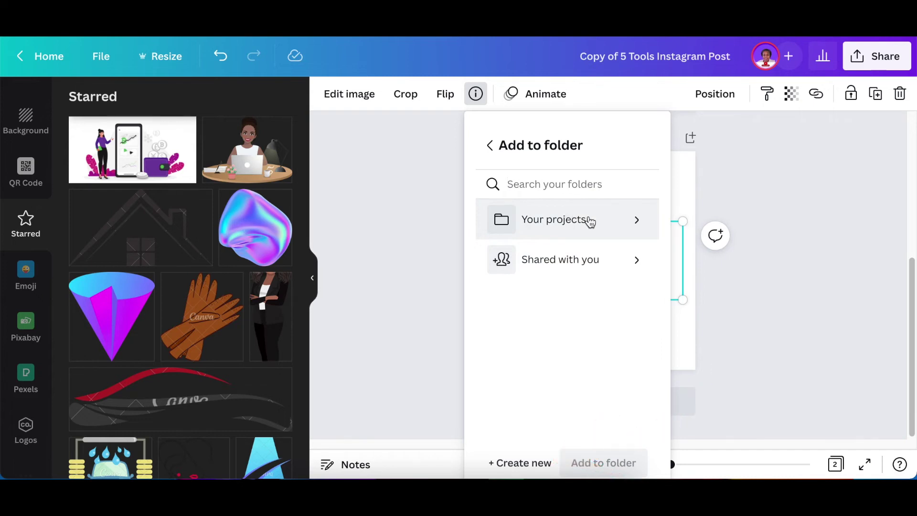
left_click(590, 220)
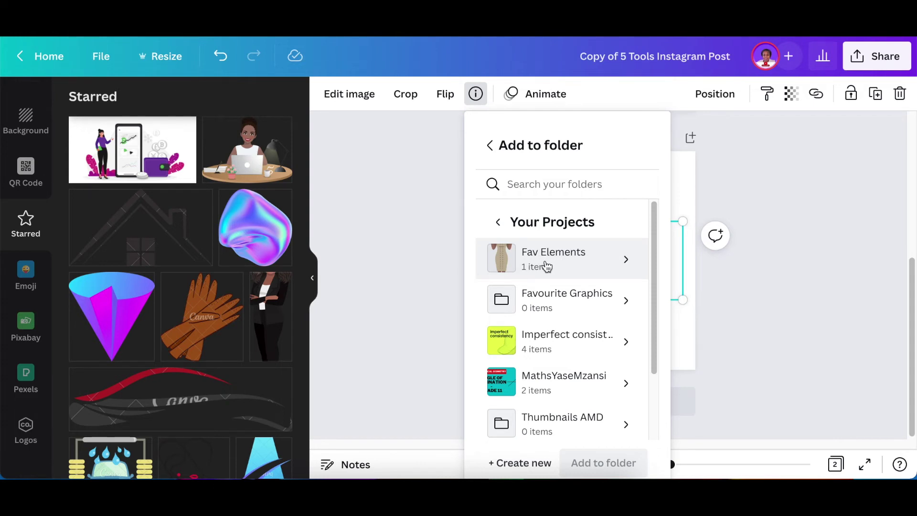
left_click(544, 264)
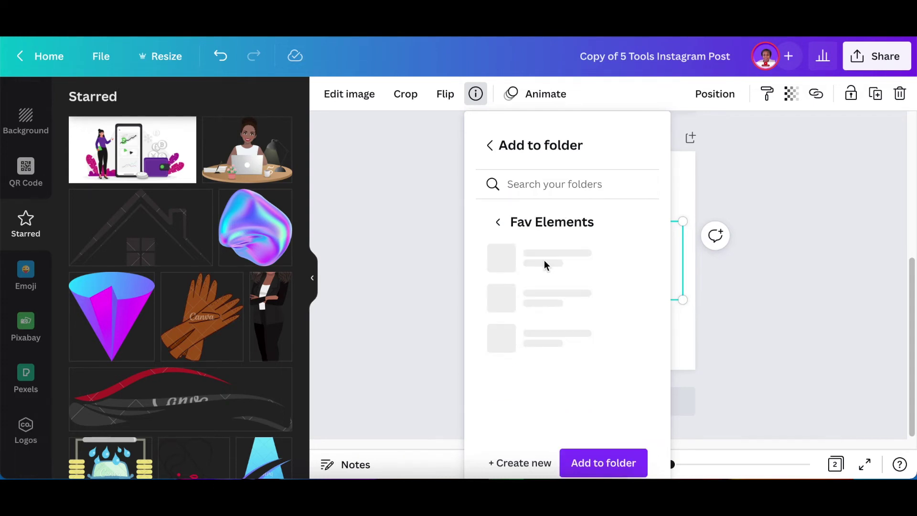
left_click(598, 462)
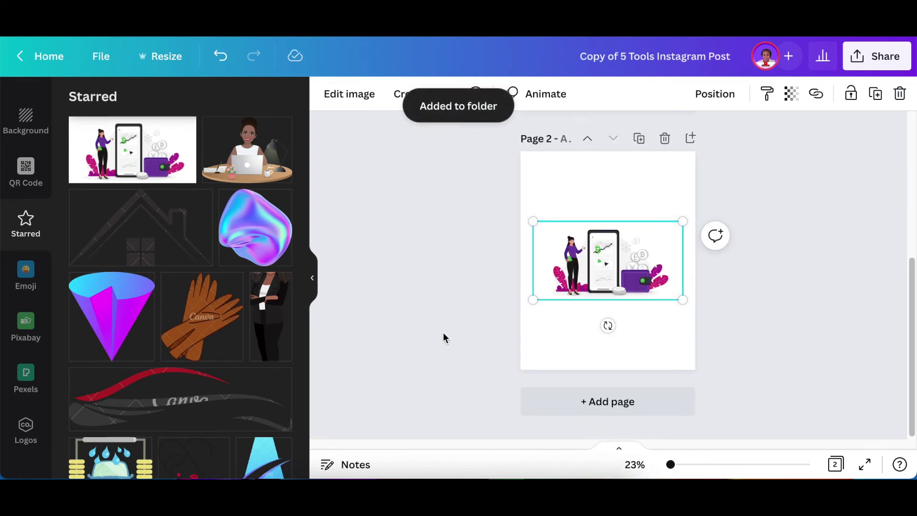
left_click(455, 255)
Reselect the illustration, check its info details, then open the search filter options
left_click(585, 250)
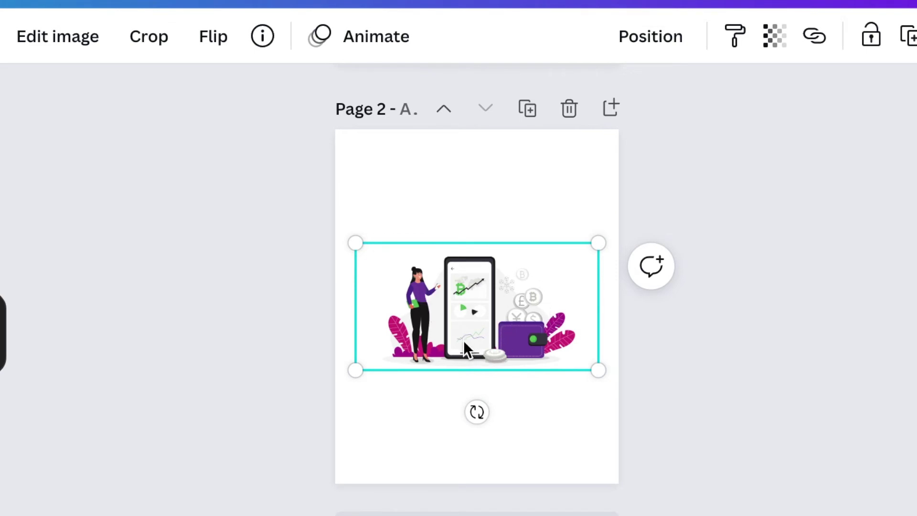
left_click(262, 38)
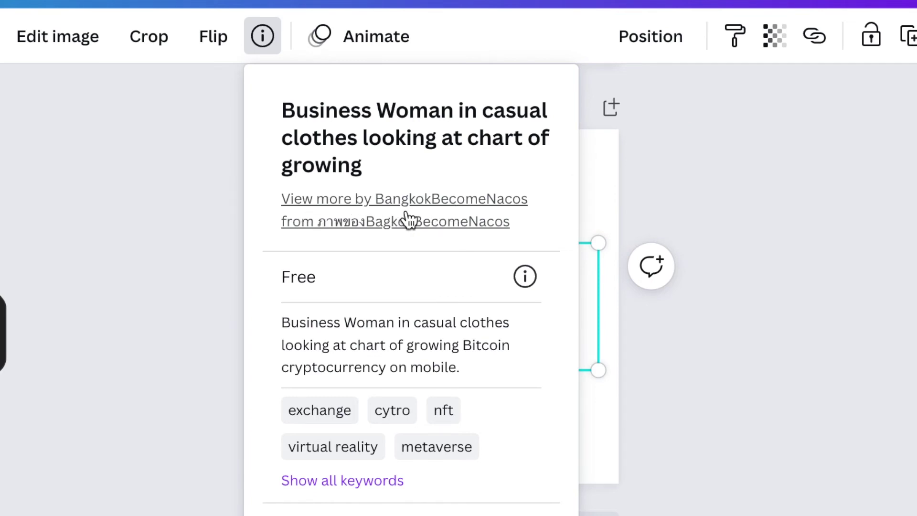
key("Escape")
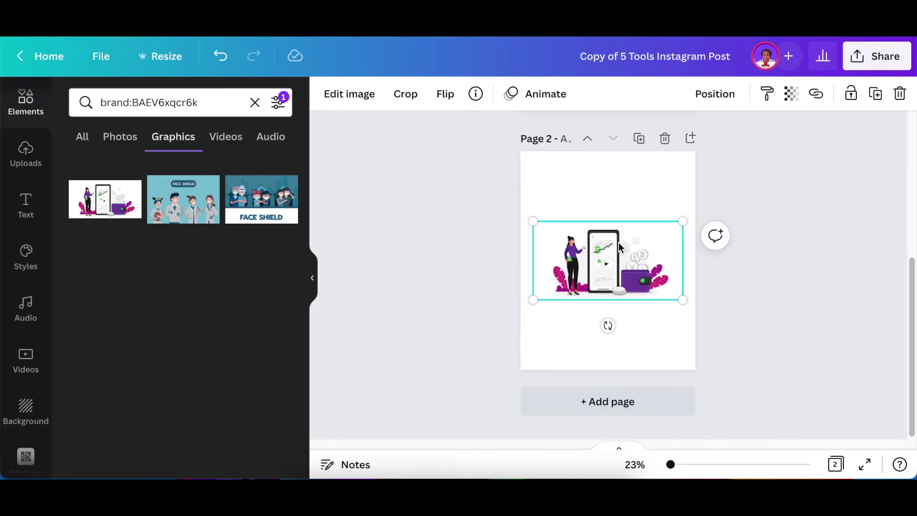
left_click(282, 103)
Clear the Free price filter so Pro graphics appear, then reopen the illustration's info card
scroll(231, 231, "down", 5)
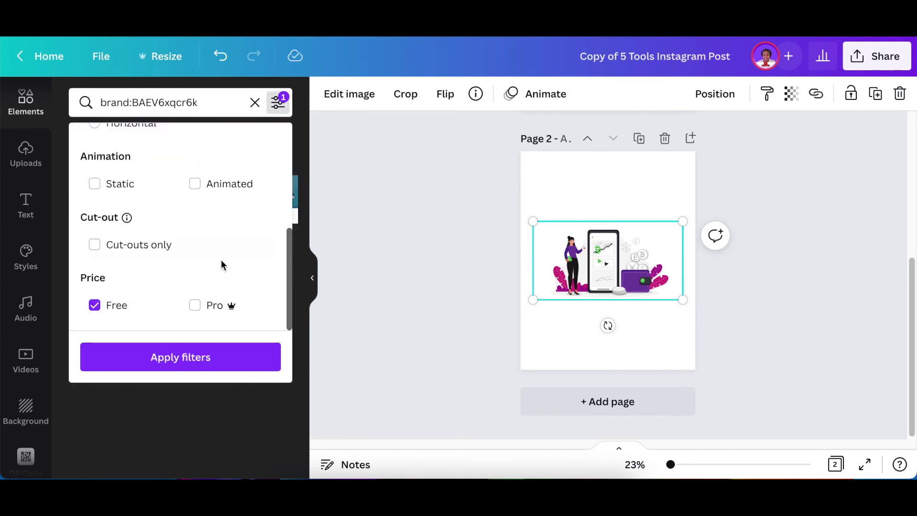
left_click(95, 306)
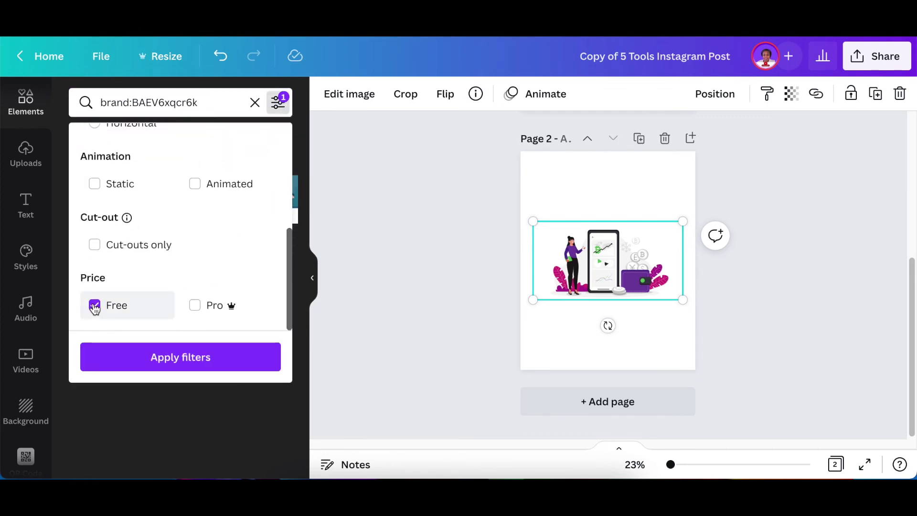
left_click(176, 359)
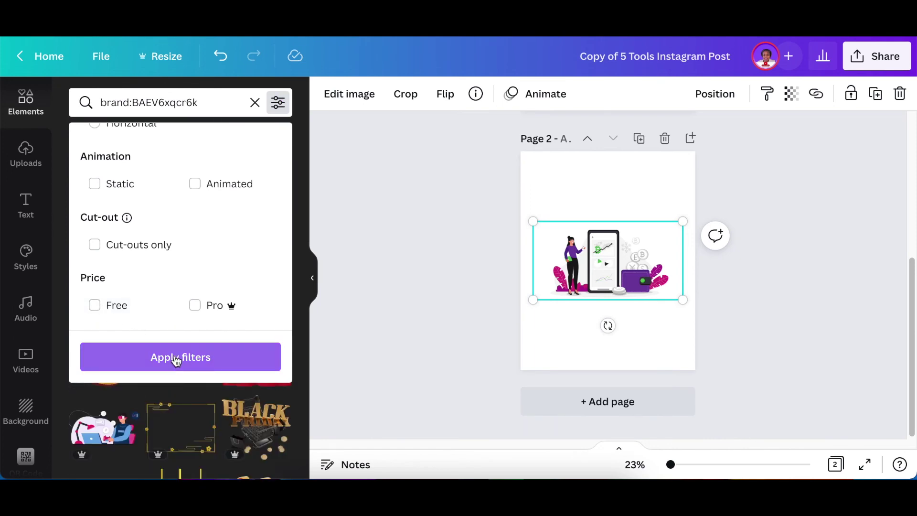
left_click(175, 359)
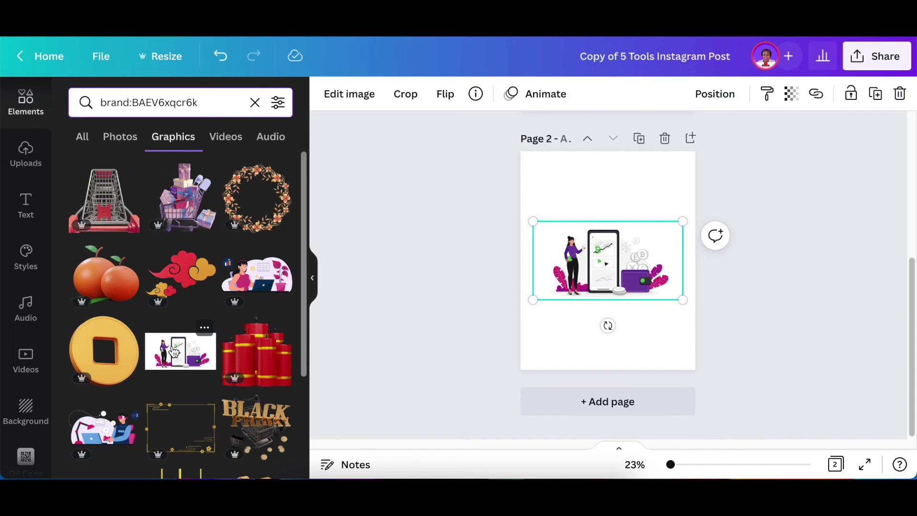
scroll(196, 289, "down", 6)
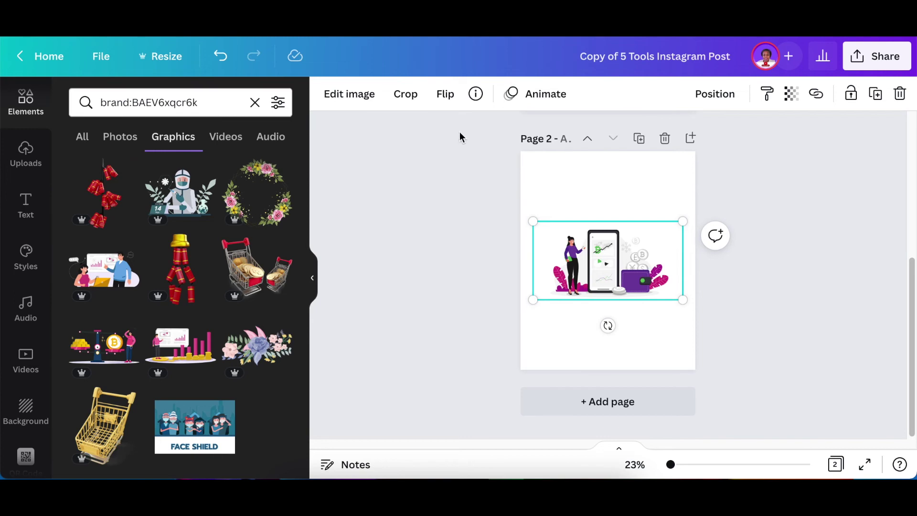
left_click(476, 96)
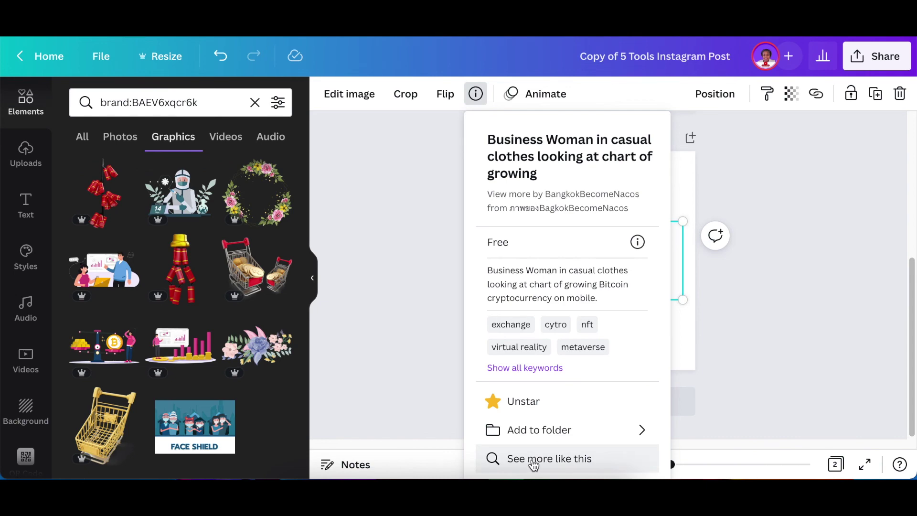
Choose See more like this to show Magic Recommendations similar to the woman-and-phone illustration
left_click(564, 461)
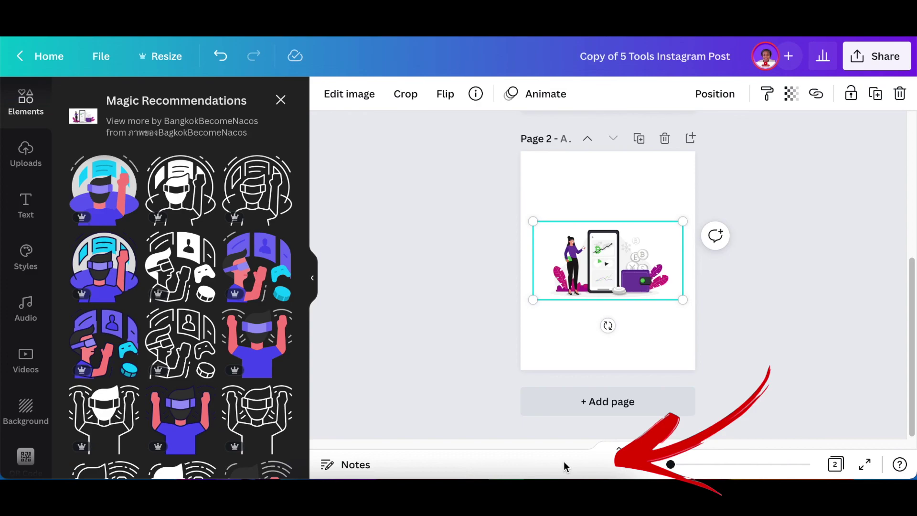
scroll(172, 330, "down", 10)
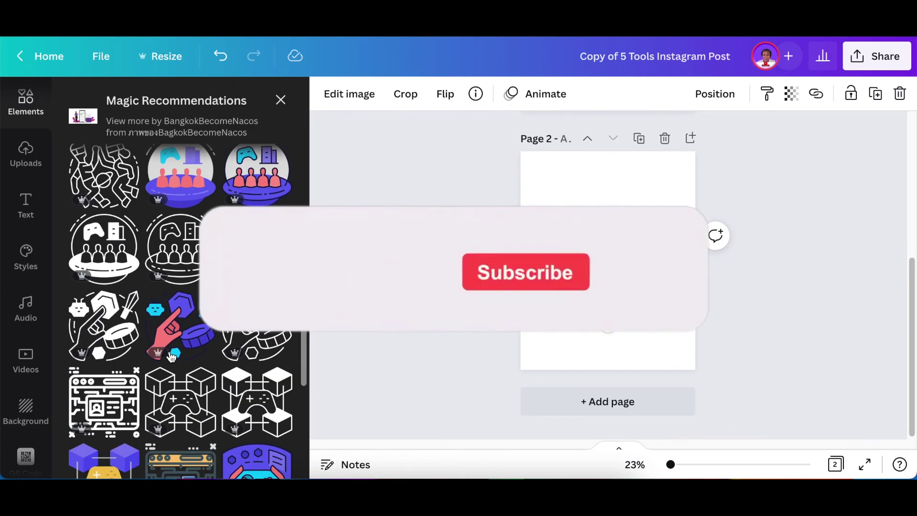